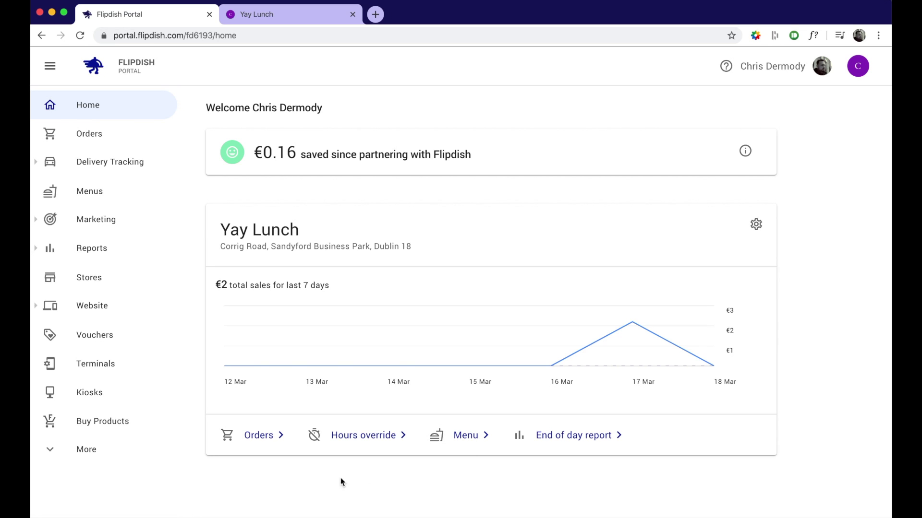
Step: Go to the Menus list, where Your First Menu is assigned to the Yay Lunch store
{"action": "left_click", "coordinate": [89, 198]}
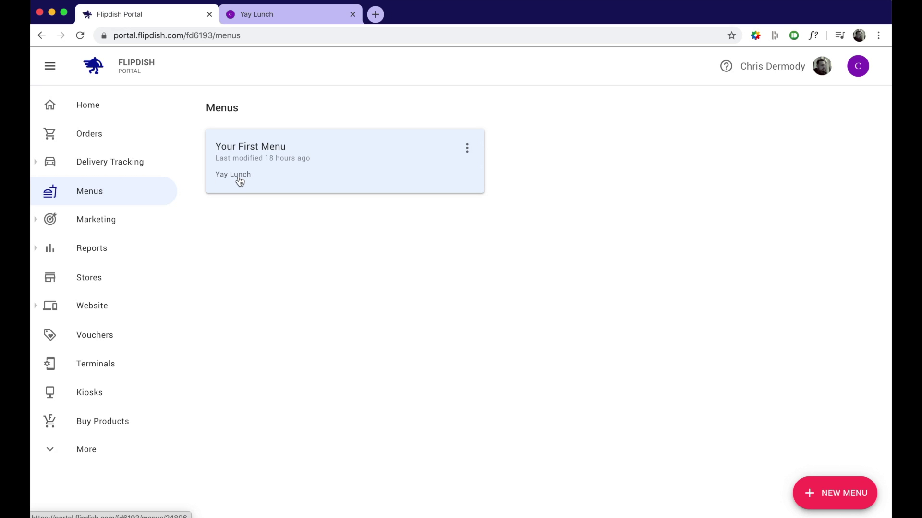
Step: Retitle Your First Menu as 'Spring Menu', save it, and view the live Yay Lunch ordering page
{"action": "left_click", "coordinate": [359, 171]}
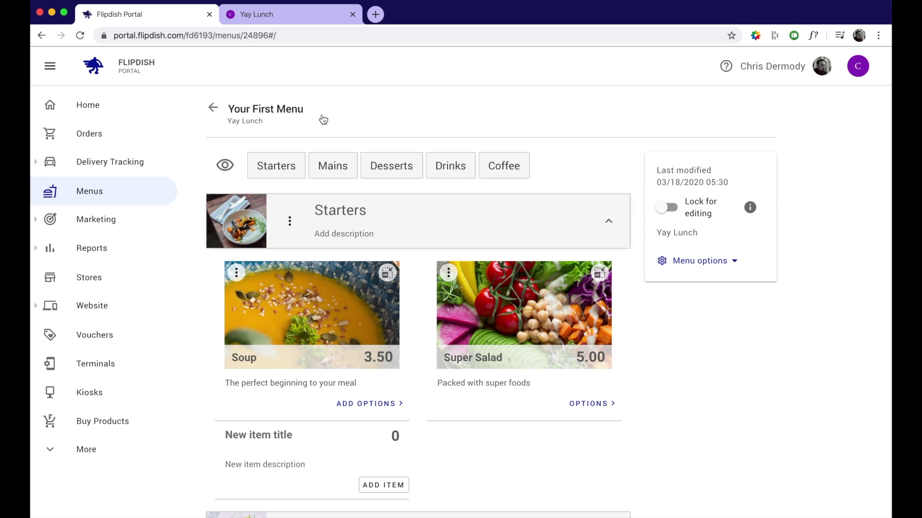
{"action": "left_click", "coordinate": [323, 115]}
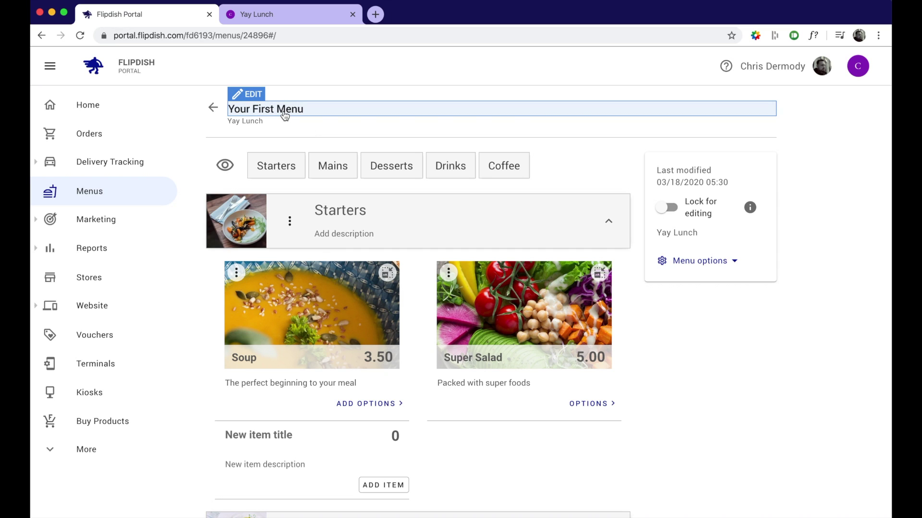
{"action": "left_click", "coordinate": [339, 110]}
{"action": "key", "text": "super+a"}
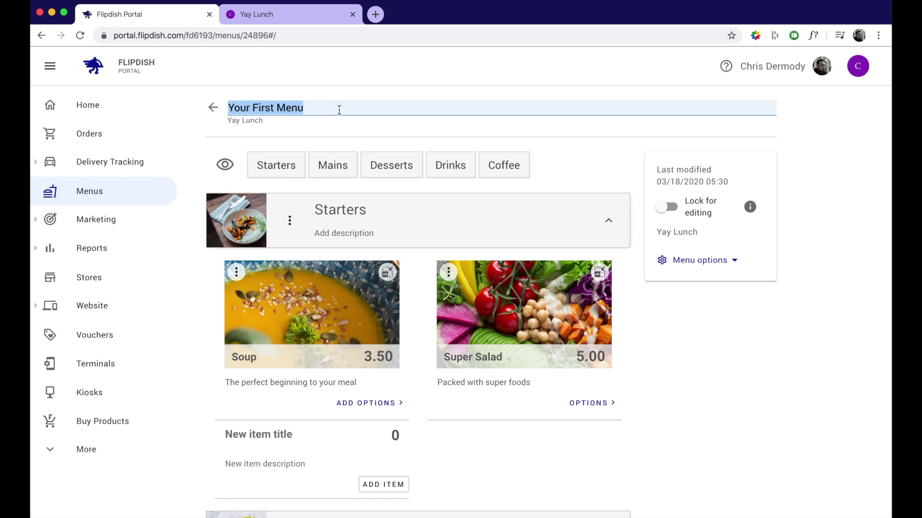
{"action": "type", "text": "Spring Menu"}
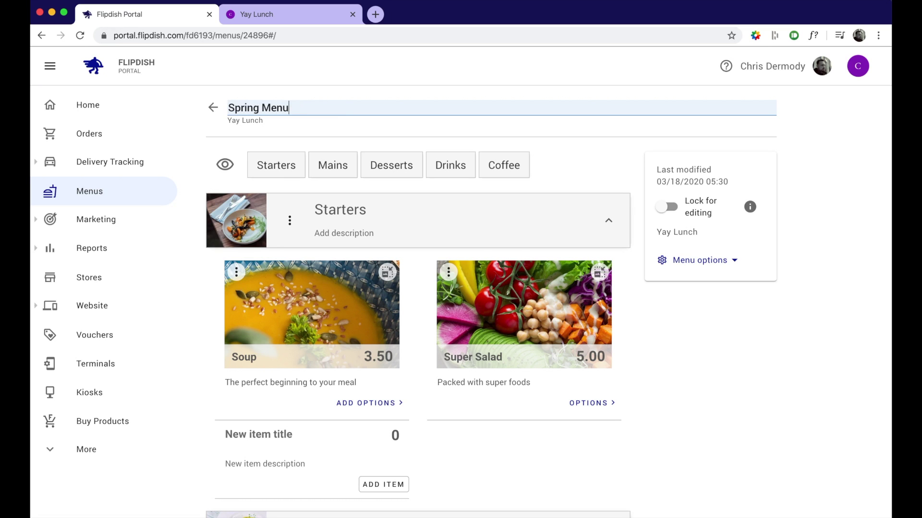
{"action": "left_click", "coordinate": [472, 80]}
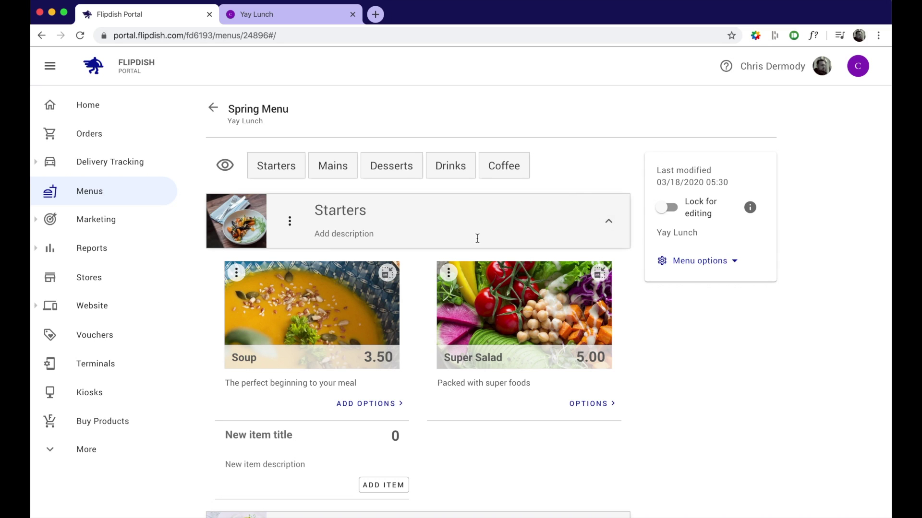
{"action": "left_click", "coordinate": [288, 14]}
{"action": "scroll", "coordinate": [393, 274], "scroll_direction": "down", "scroll_amount": 2}
{"action": "scroll", "coordinate": [393, 272], "scroll_direction": "down", "scroll_amount": 2}
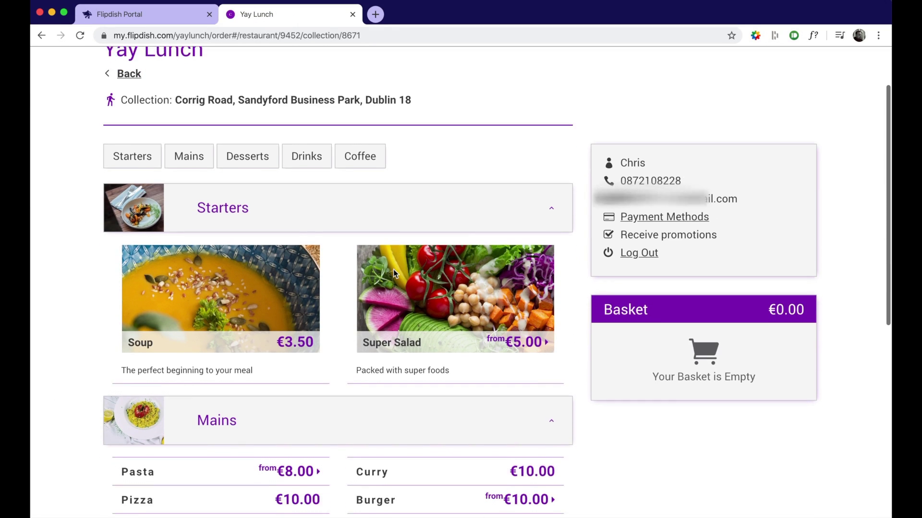
{"action": "scroll", "coordinate": [395, 274], "scroll_direction": "down", "scroll_amount": 2}
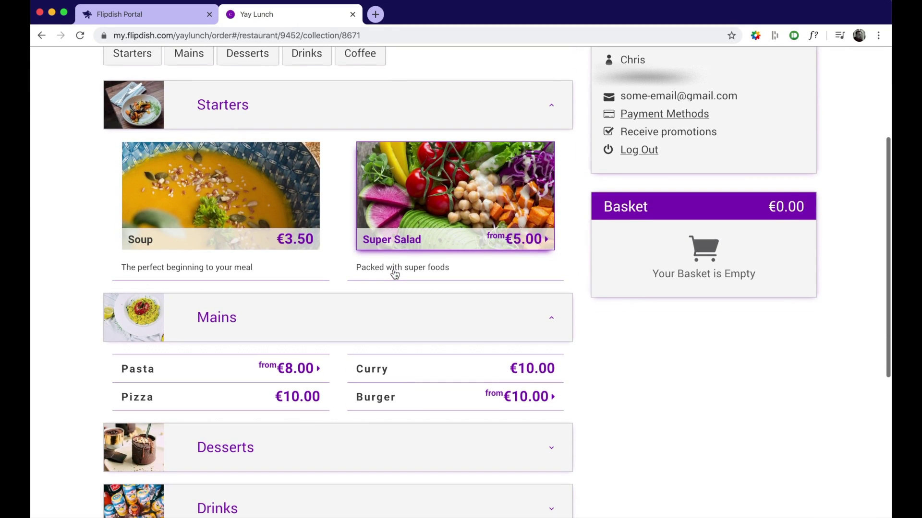
{"action": "scroll", "coordinate": [395, 274], "scroll_direction": "up", "scroll_amount": 3}
{"action": "scroll", "coordinate": [394, 274], "scroll_direction": "up", "scroll_amount": 2}
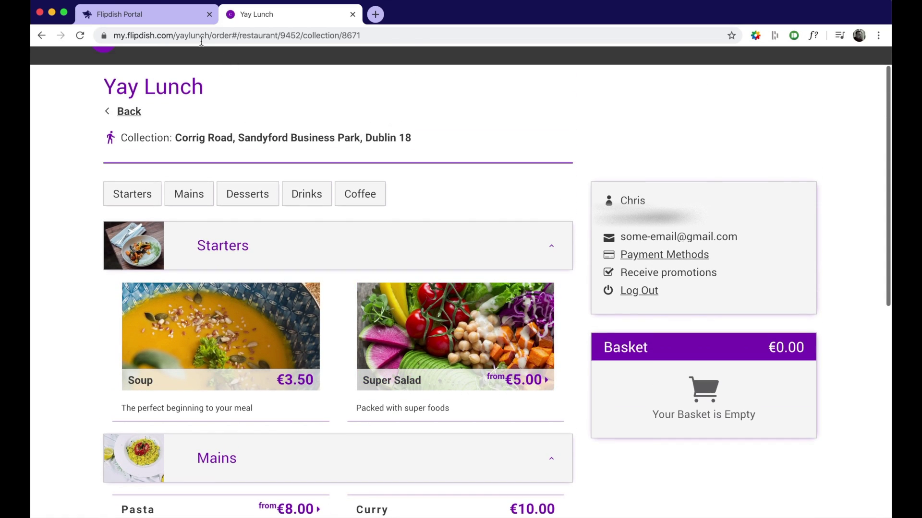
{"action": "left_click", "coordinate": [152, 15]}
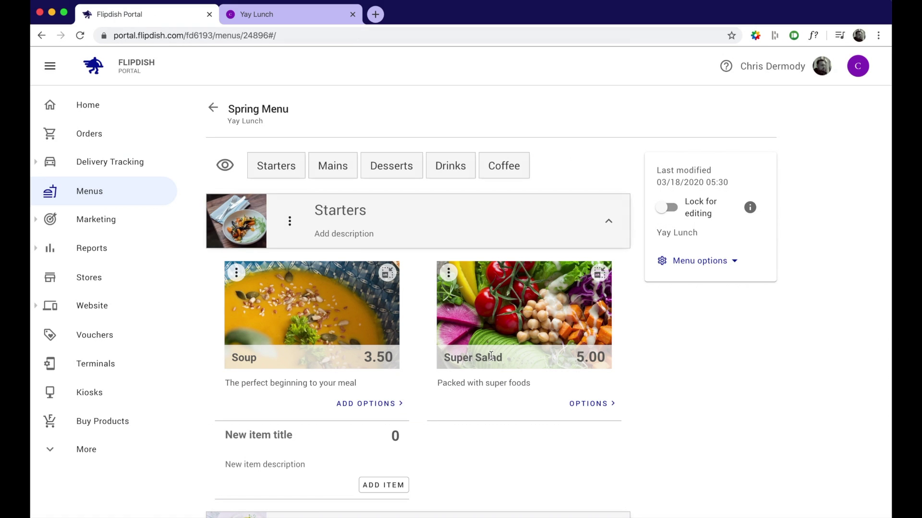
{"action": "left_click", "coordinate": [302, 14]}
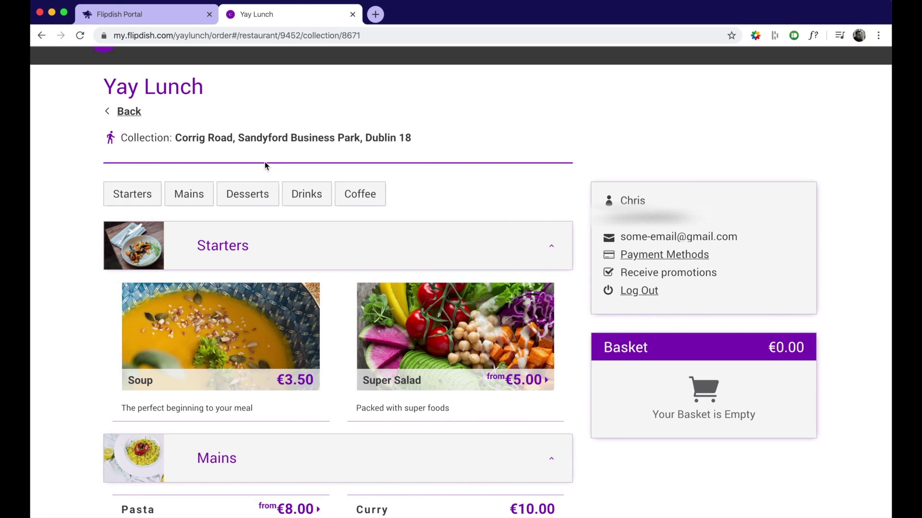
{"action": "left_click", "coordinate": [152, 14]}
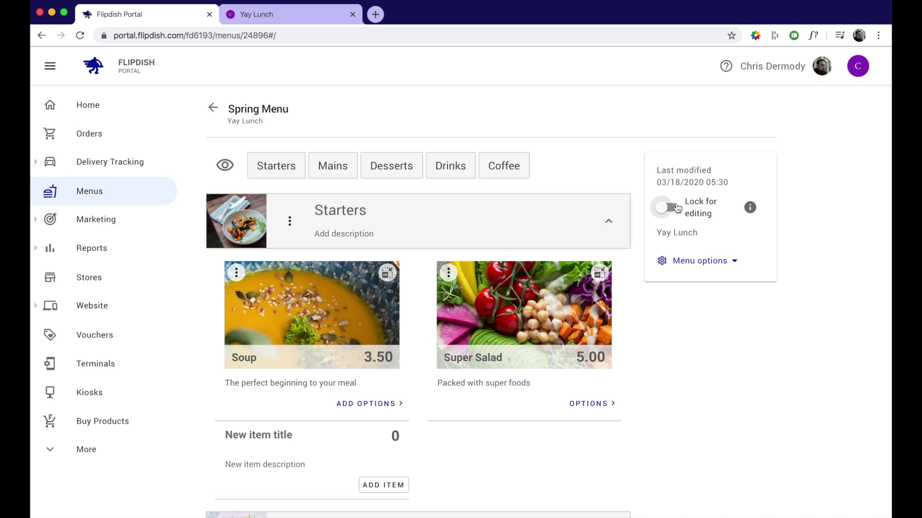
Step: Switch on 'Lock for editing' for the Spring Menu
{"action": "mouse_move", "coordinate": [752, 211]}
{"action": "left_click", "coordinate": [666, 212]}
{"action": "left_click", "coordinate": [733, 263]}
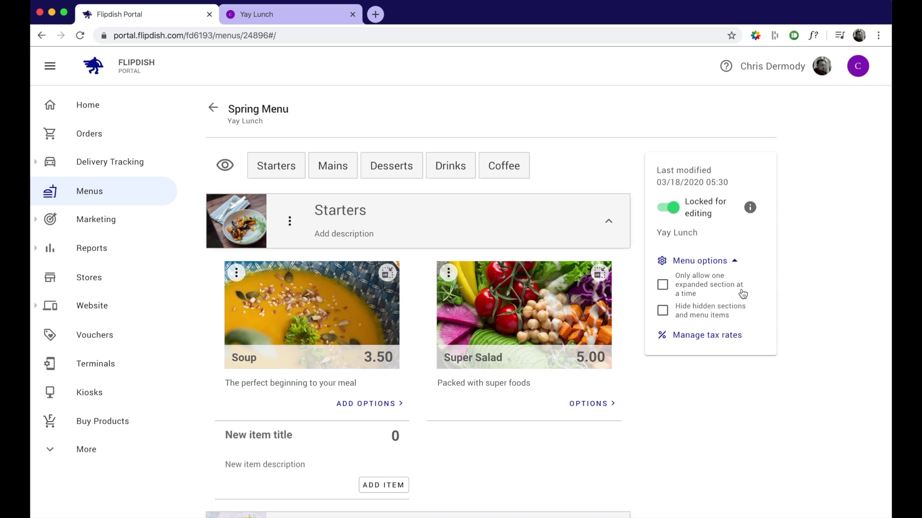
Step: Enable 'Only allow one expanded section at a time' in the Spring Menu options
{"action": "left_click", "coordinate": [662, 285]}
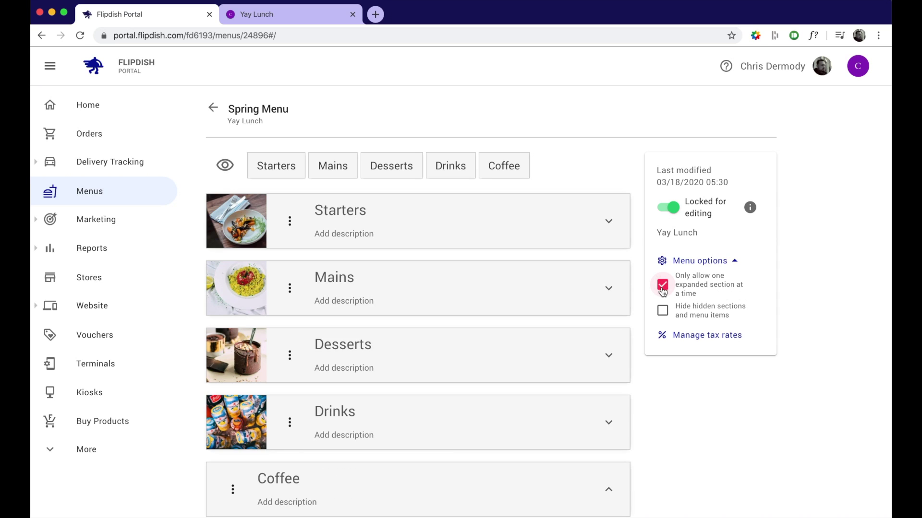
{"action": "scroll", "coordinate": [515, 223], "scroll_direction": "down", "scroll_amount": 2}
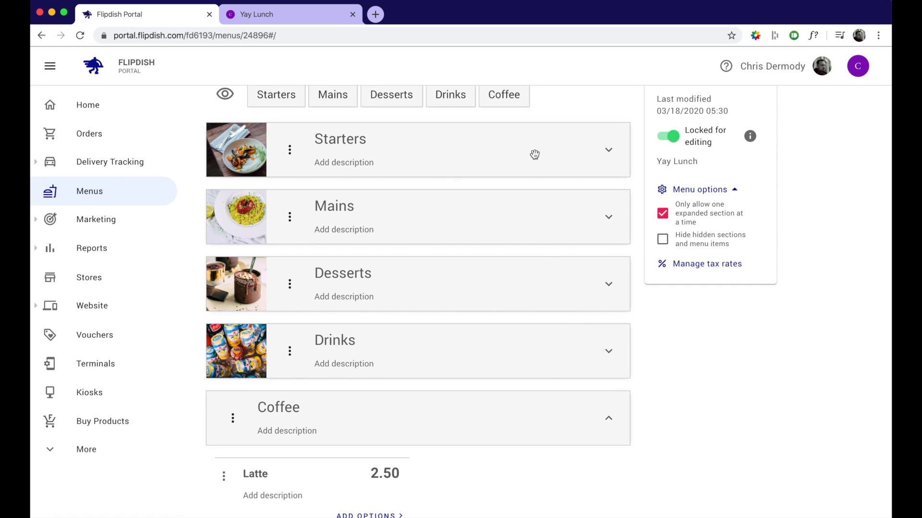
{"action": "scroll", "coordinate": [533, 154], "scroll_direction": "down", "scroll_amount": 4}
{"action": "scroll", "coordinate": [602, 273], "scroll_direction": "down", "scroll_amount": 3}
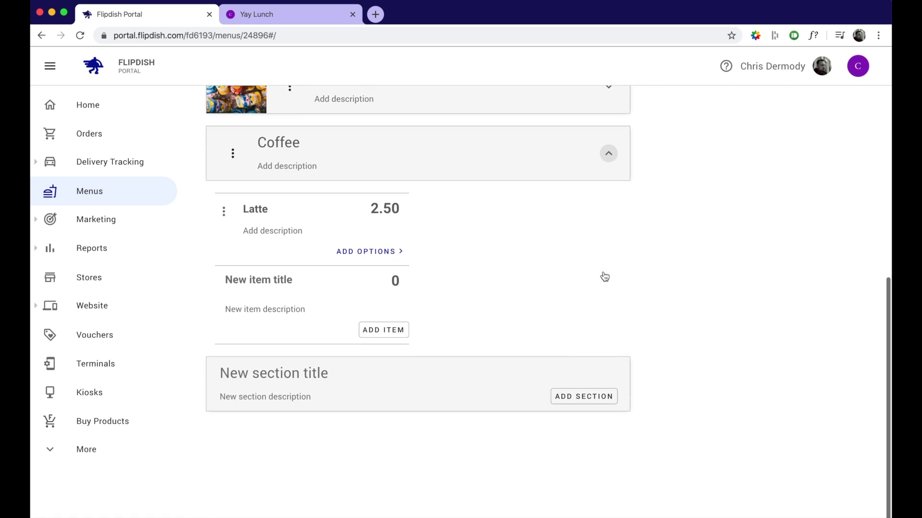
{"action": "scroll", "coordinate": [603, 271], "scroll_direction": "up", "scroll_amount": 2}
{"action": "scroll", "coordinate": [602, 272], "scroll_direction": "up", "scroll_amount": 5}
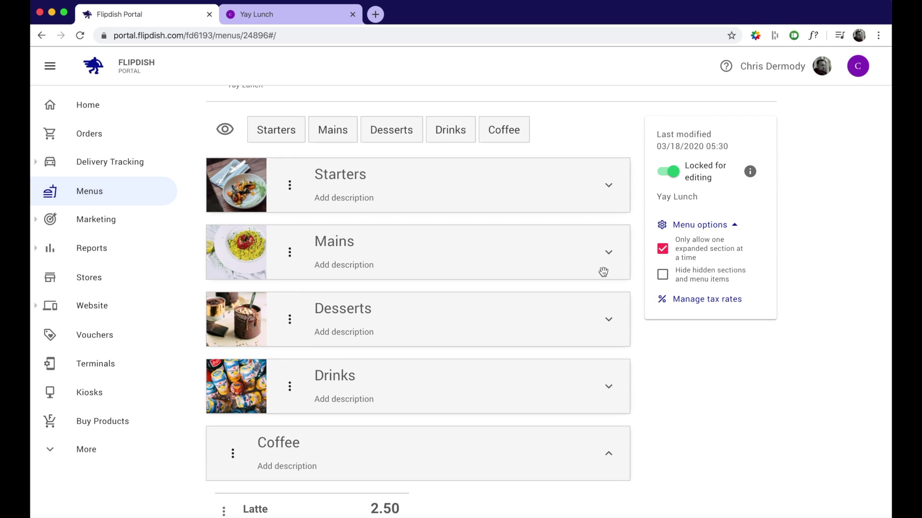
Step: Check the Yay Lunch ordering page, then return to the Spring Menu editor
{"action": "left_click", "coordinate": [316, 19]}
{"action": "scroll", "coordinate": [486, 326], "scroll_direction": "down", "scroll_amount": 5}
{"action": "scroll", "coordinate": [485, 323], "scroll_direction": "down", "scroll_amount": 5}
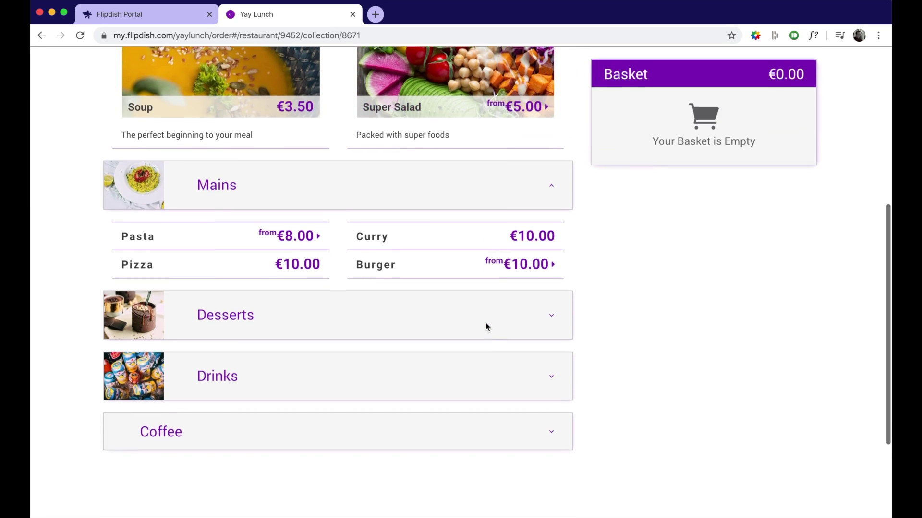
{"action": "scroll", "coordinate": [485, 322], "scroll_direction": "up", "scroll_amount": 10}
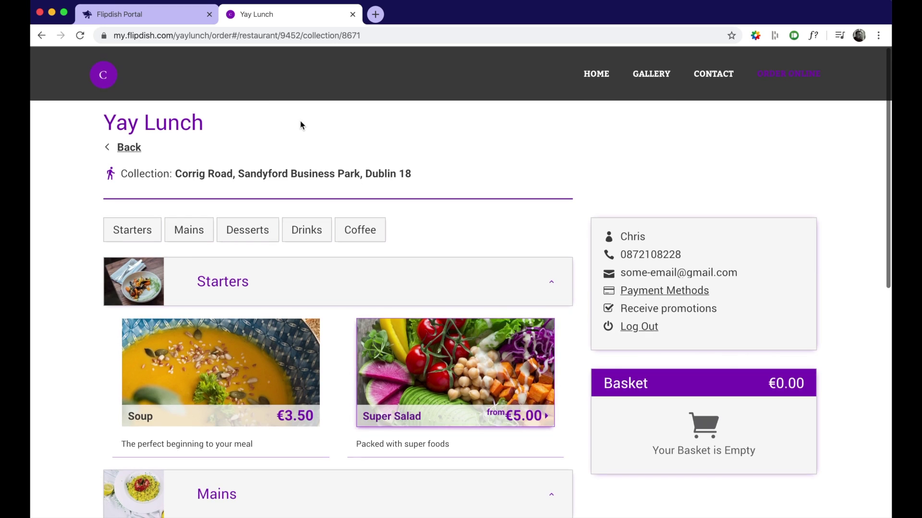
{"action": "left_click", "coordinate": [173, 17]}
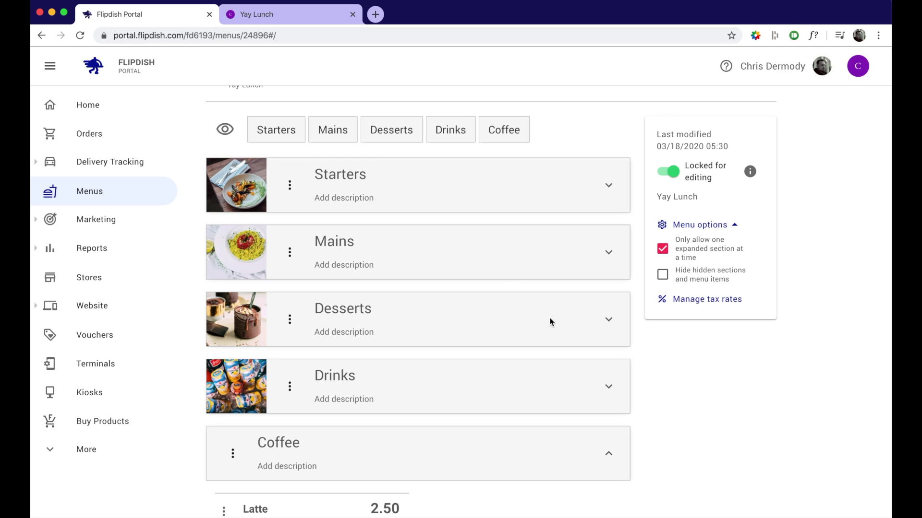
Step: Expand the Starters section to reveal Soup 3.50 and Super Salad 5.00
{"action": "left_click", "coordinate": [609, 186]}
{"action": "scroll", "coordinate": [502, 292], "scroll_direction": "down", "scroll_amount": 2}
{"action": "scroll", "coordinate": [504, 293], "scroll_direction": "down", "scroll_amount": 5}
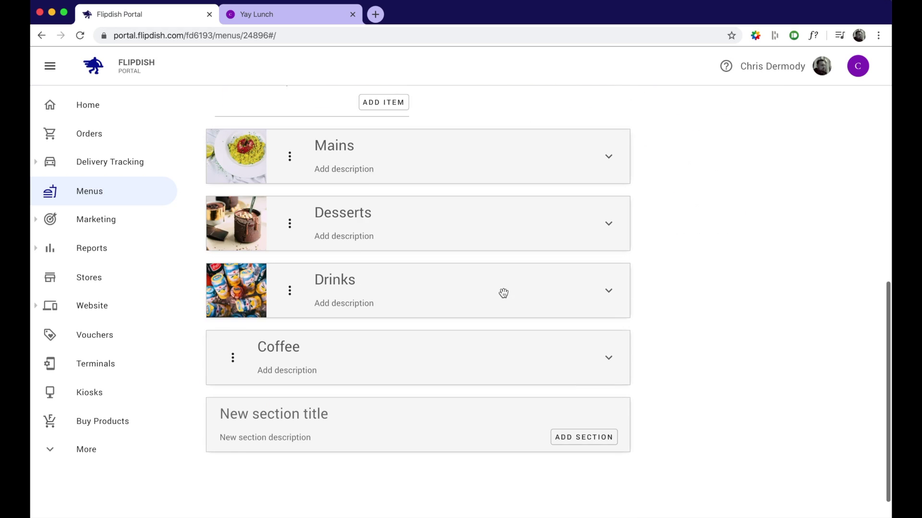
{"action": "scroll", "coordinate": [528, 300], "scroll_direction": "down", "scroll_amount": 1}
{"action": "scroll", "coordinate": [617, 313], "scroll_direction": "up", "scroll_amount": 10}
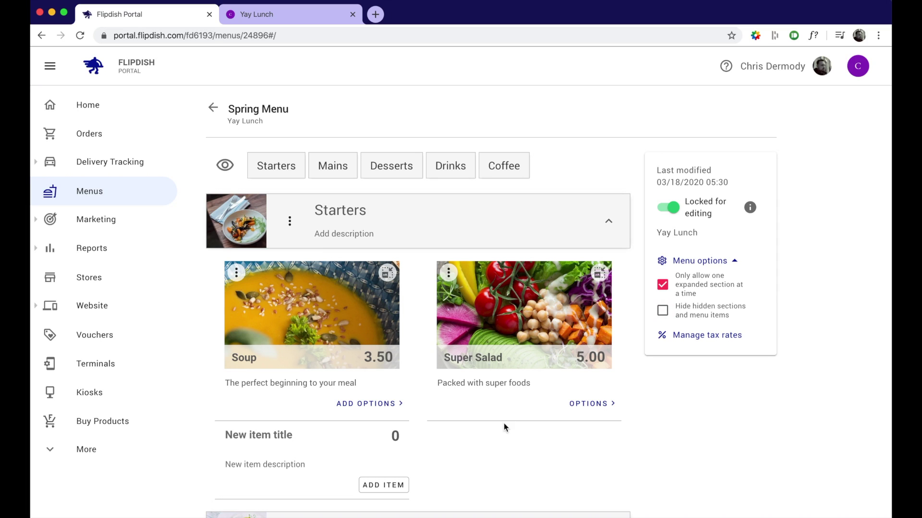
Step: Set the Super Salad item to 'Hide indefinitely' from its actions menu
{"action": "left_click", "coordinate": [448, 274]}
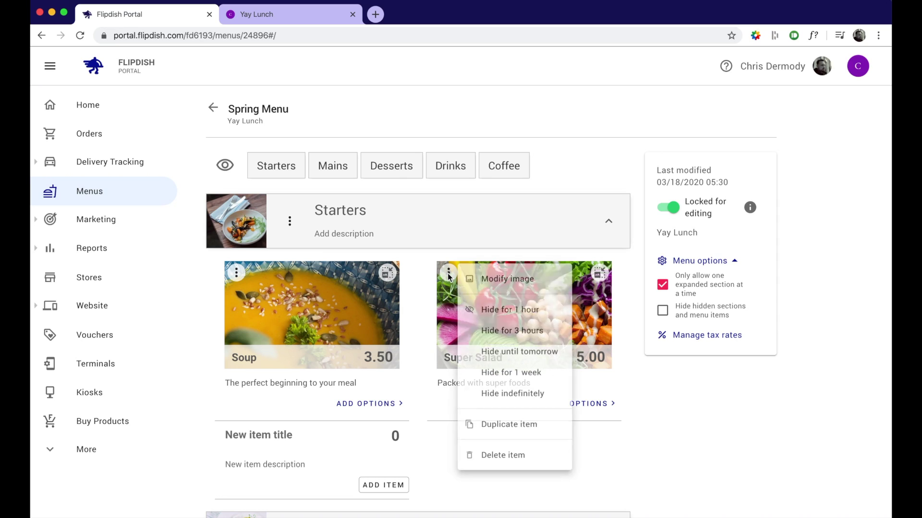
{"action": "left_click", "coordinate": [514, 404]}
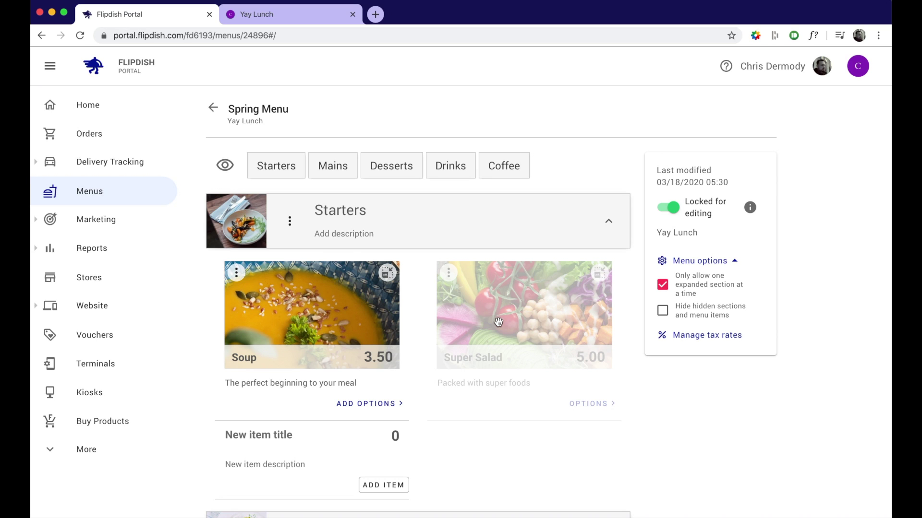
{"action": "scroll", "coordinate": [516, 354], "scroll_direction": "down", "scroll_amount": 2}
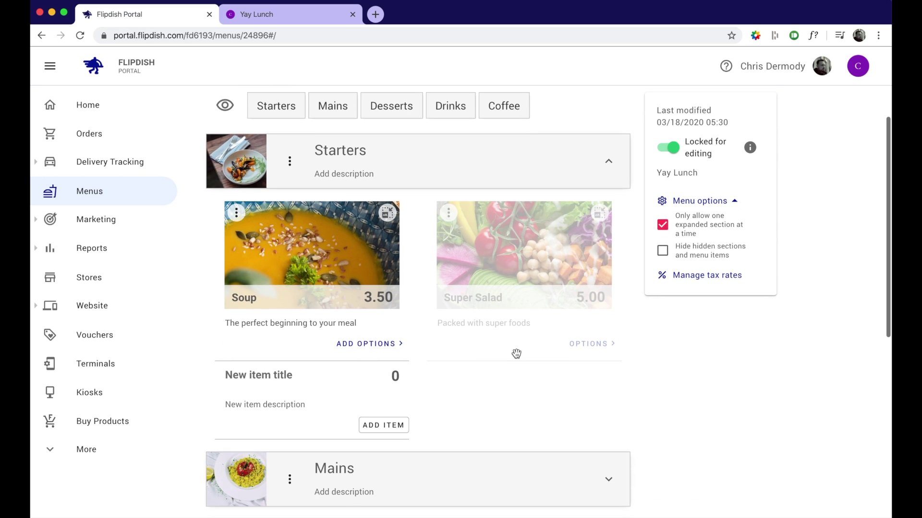
{"action": "scroll", "coordinate": [516, 354], "scroll_direction": "down", "scroll_amount": 2}
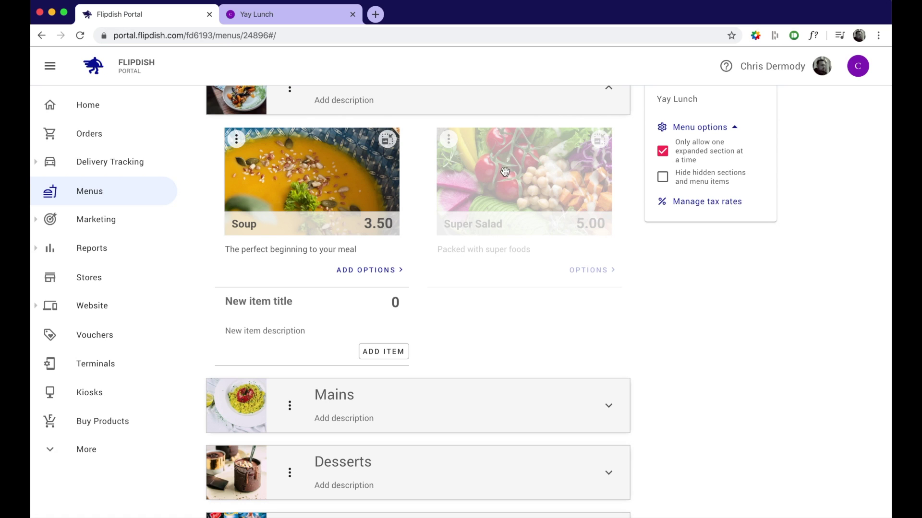
Step: Tick 'Hide hidden sections and menu items' so only Soup 3.50 shows in Starters
{"action": "scroll", "coordinate": [501, 327], "scroll_direction": "up", "scroll_amount": 2}
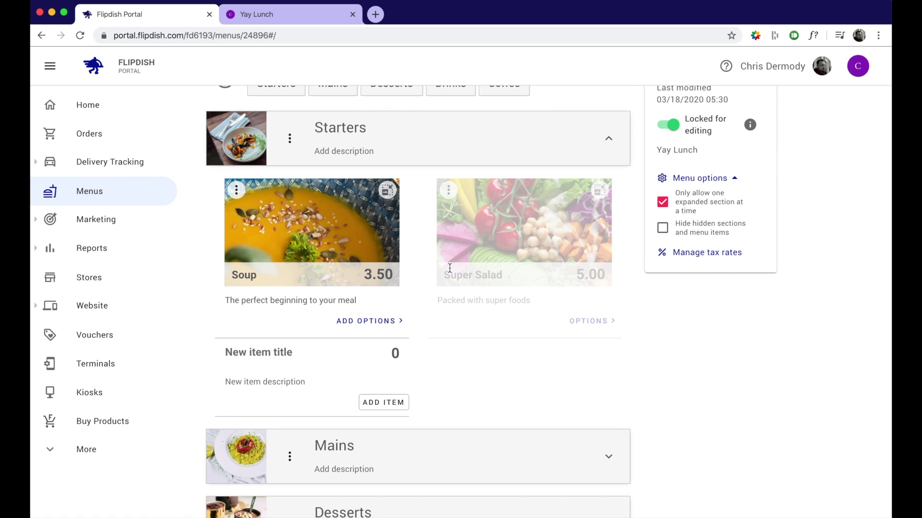
{"action": "scroll", "coordinate": [449, 268], "scroll_direction": "up", "scroll_amount": 2}
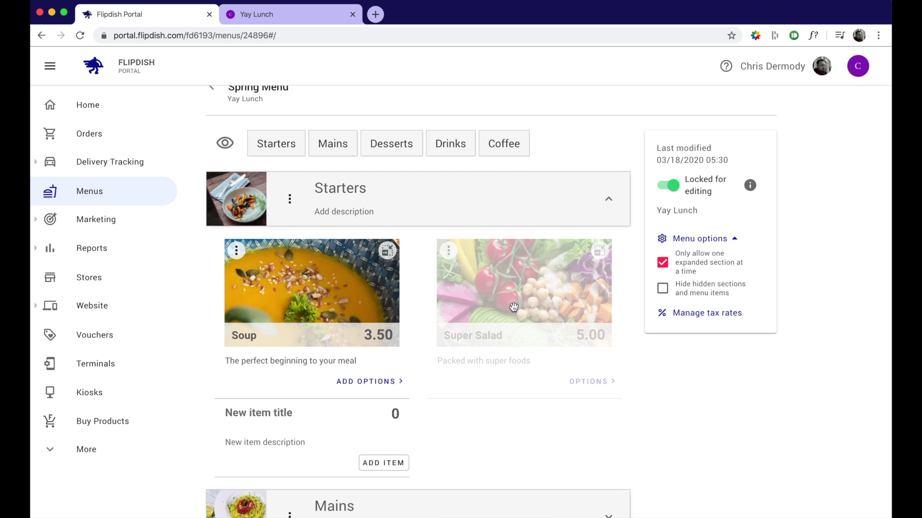
{"action": "left_click", "coordinate": [663, 288]}
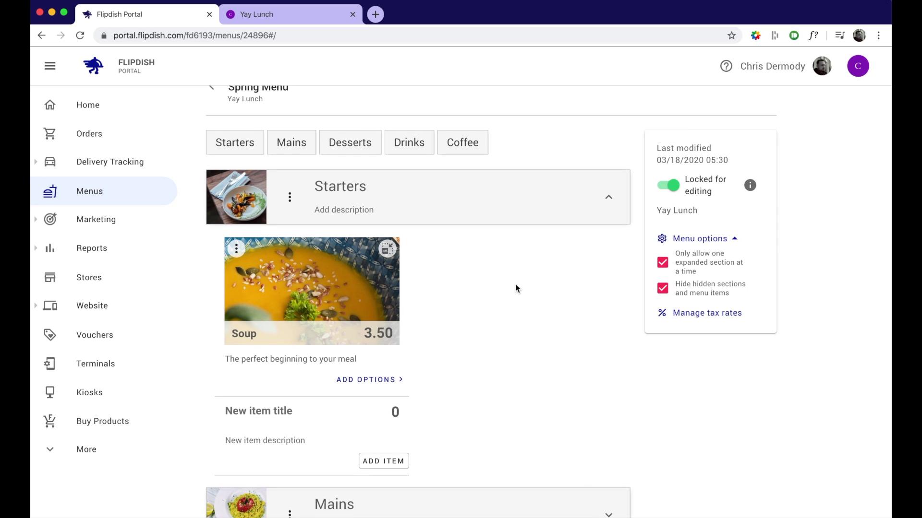
{"action": "left_click", "coordinate": [704, 314]}
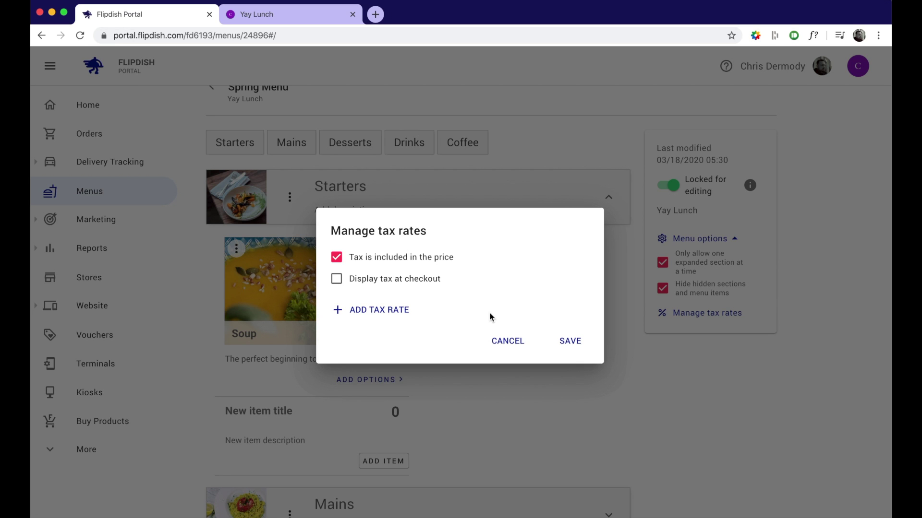
{"action": "left_click", "coordinate": [507, 341]}
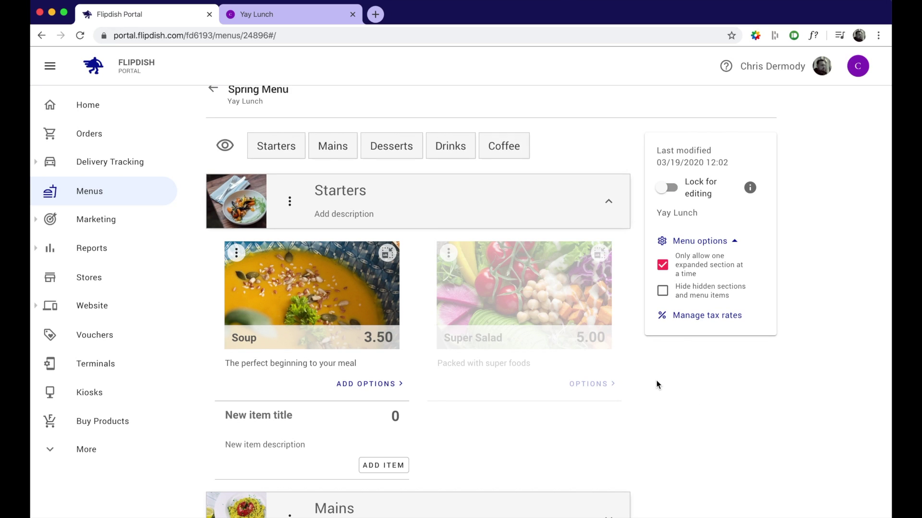
Step: Duplicate the Spring Menu from the menus list and open the resulting Spring Menu (Copy)
{"action": "left_click", "coordinate": [94, 193]}
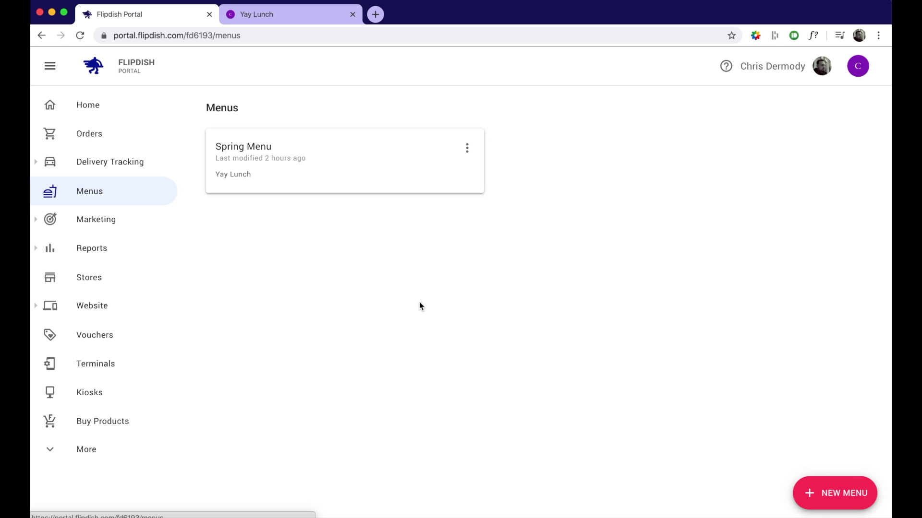
{"action": "left_click", "coordinate": [469, 142]}
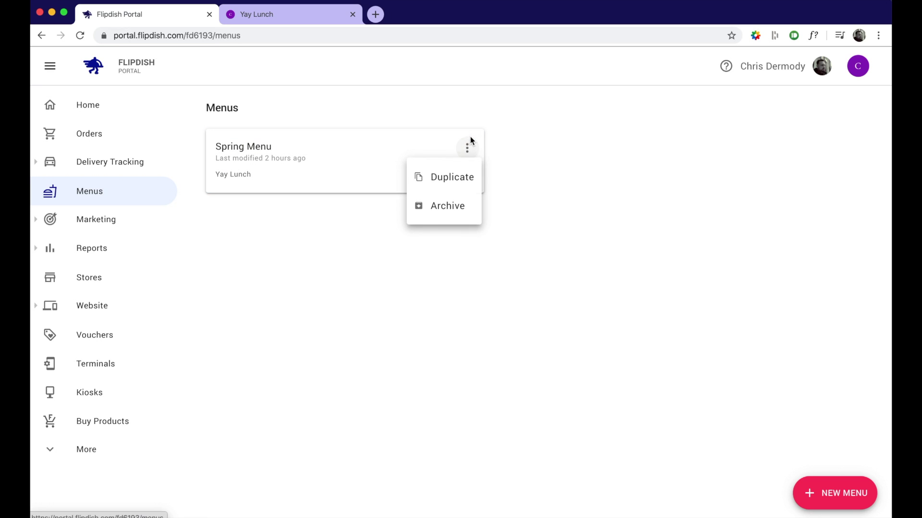
{"action": "left_click", "coordinate": [442, 179]}
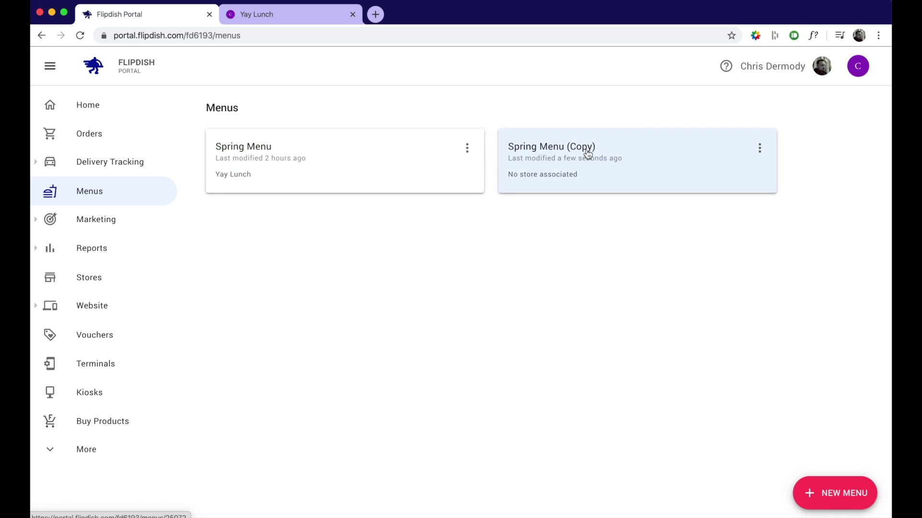
{"action": "left_click", "coordinate": [586, 154]}
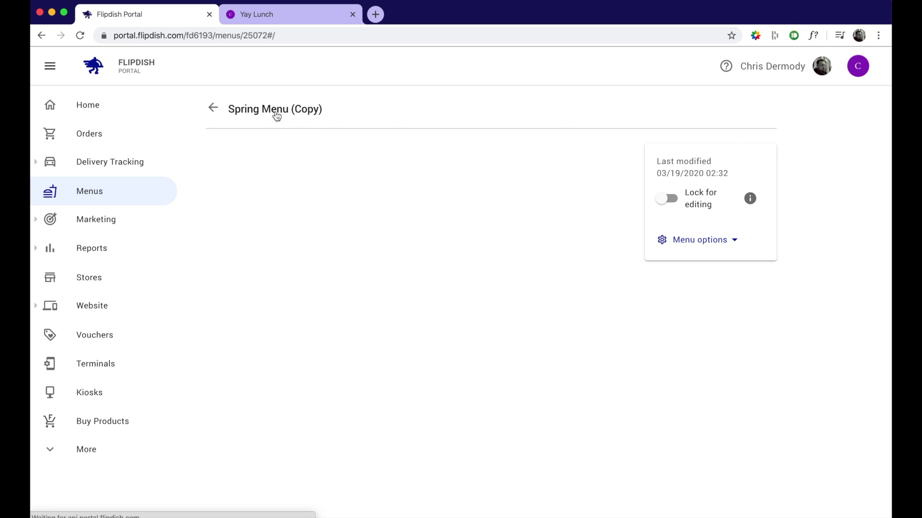
Step: Retitle Spring Menu (Copy) as 'Summer Menu', then go back and open the stores overview
{"action": "left_click", "coordinate": [276, 115]}
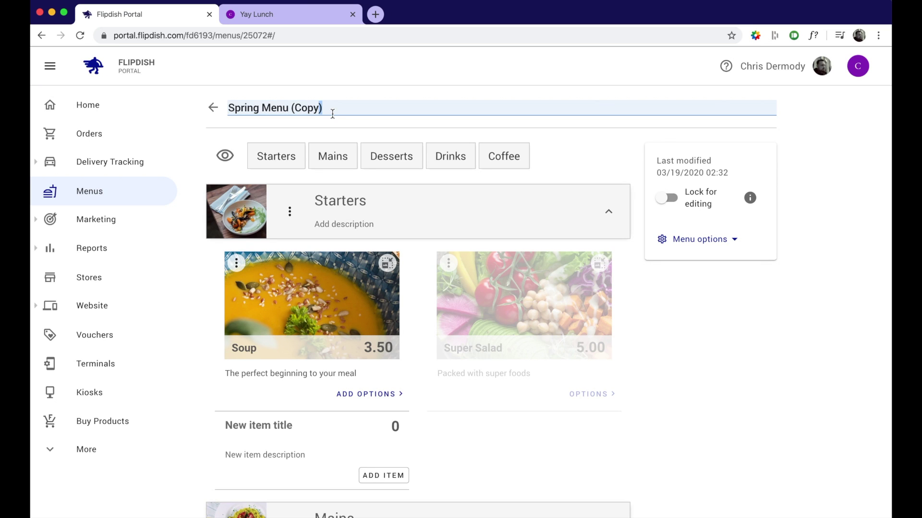
{"action": "triple_click", "coordinate": [332, 114]}
{"action": "type", "text": "Summer MEnu"}
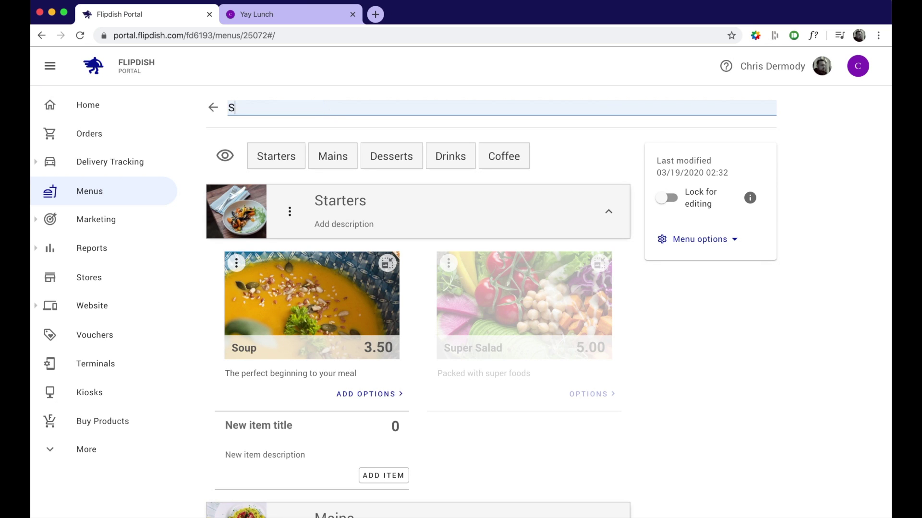
{"action": "key", "text": "BackSpace"}
{"action": "key", "text": "BackSpace"}
{"action": "key", "text": "BackSpace"}
{"action": "type", "text": "enu"}
{"action": "key", "text": "Return"}
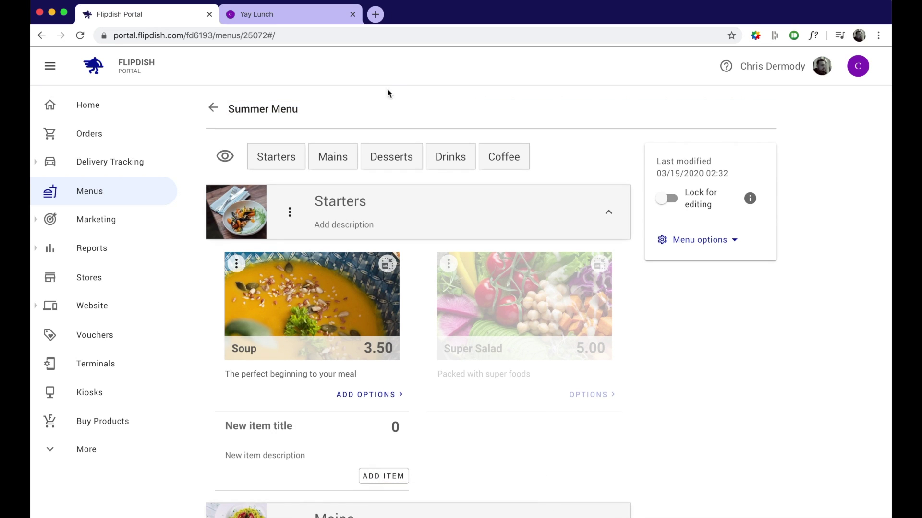
{"action": "left_click", "coordinate": [214, 109]}
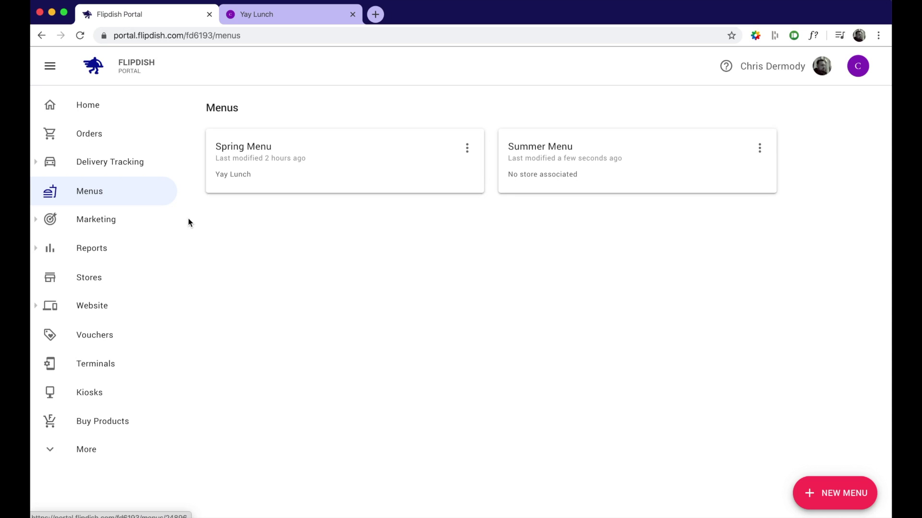
{"action": "left_click", "coordinate": [92, 282]}
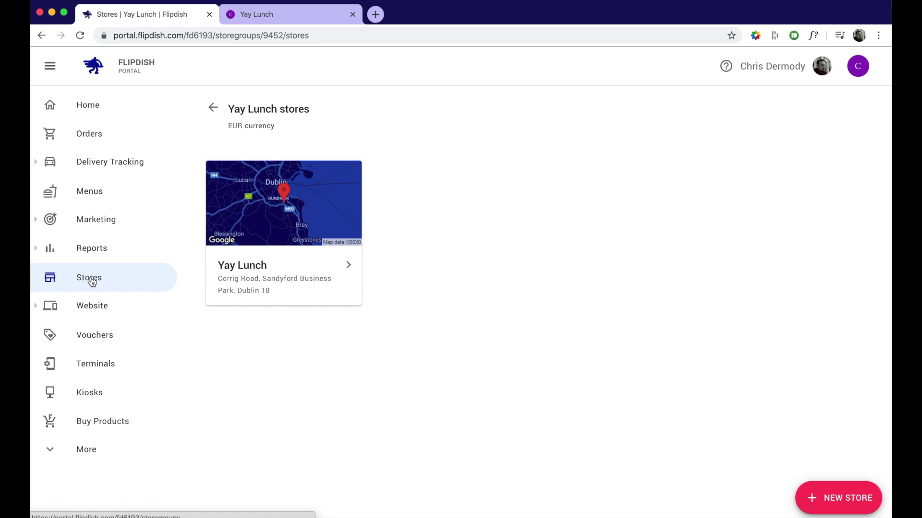
Step: Choose Summer Menu in the Yay Lunch store's general settings, then return to the menus list
{"action": "left_click", "coordinate": [291, 226]}
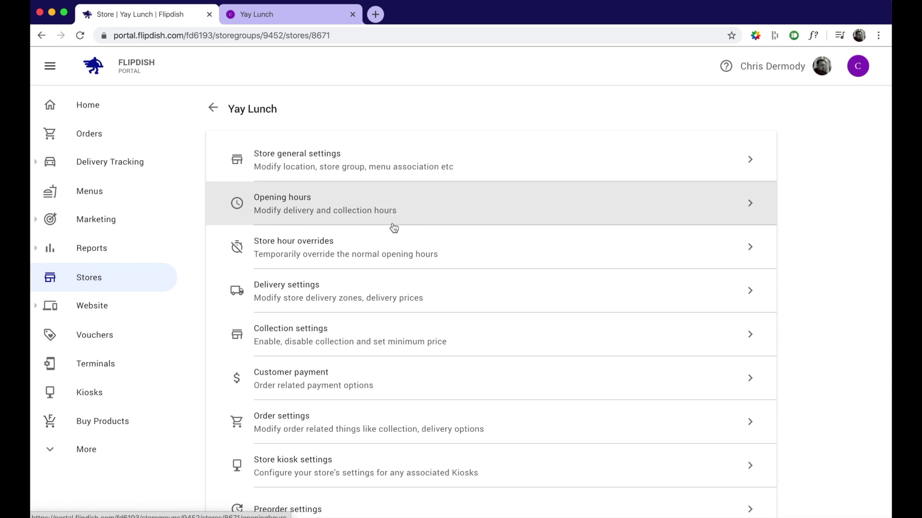
{"action": "left_click", "coordinate": [484, 163]}
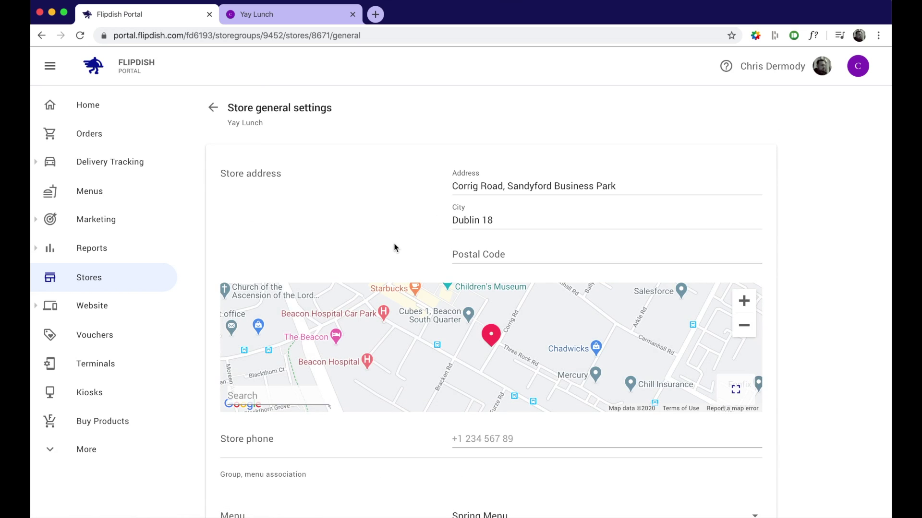
{"action": "scroll", "coordinate": [395, 247], "scroll_direction": "down", "scroll_amount": 3}
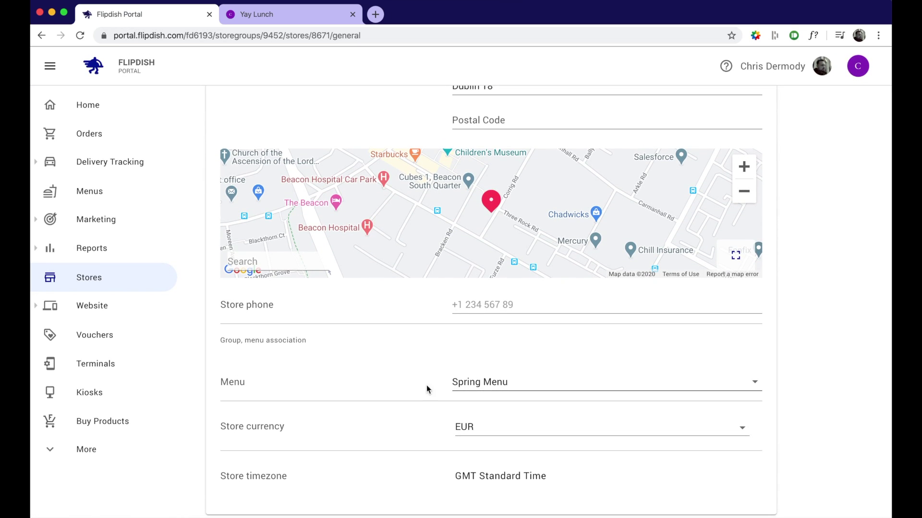
{"action": "left_click", "coordinate": [545, 387]}
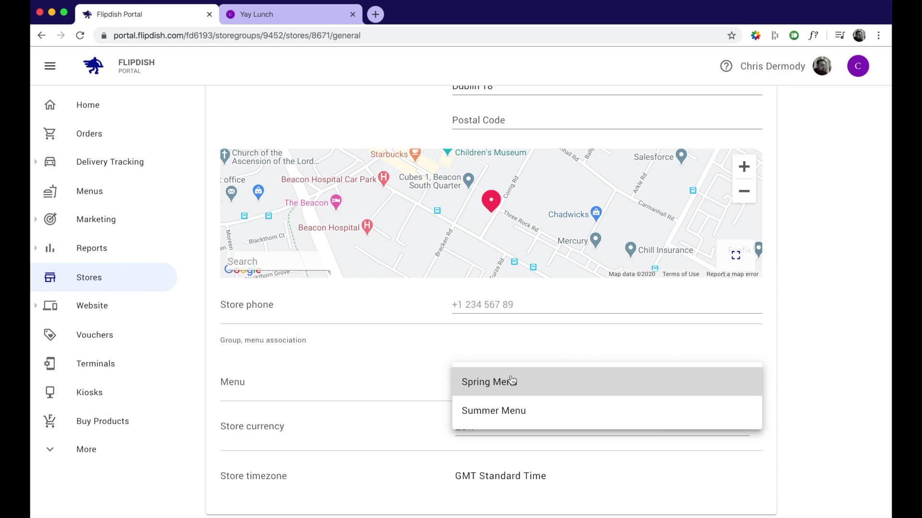
{"action": "left_click", "coordinate": [529, 415]}
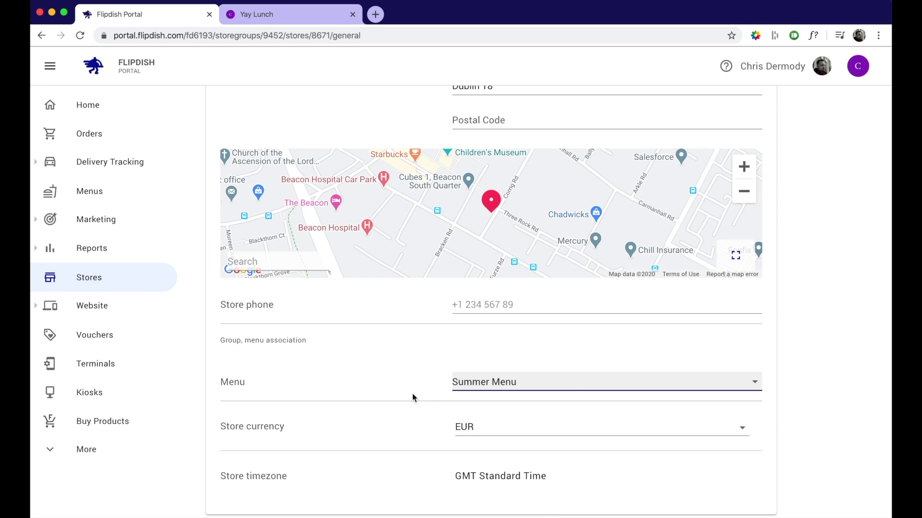
{"action": "left_click", "coordinate": [528, 402]}
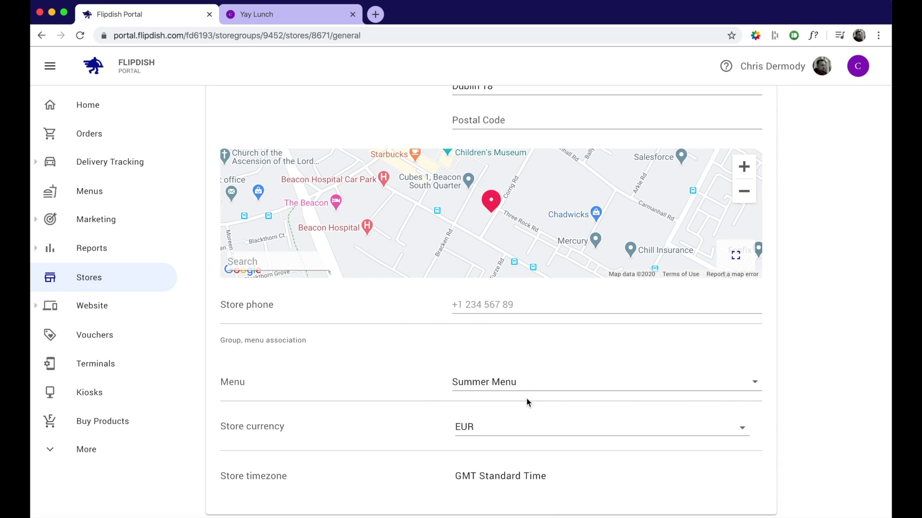
{"action": "left_click", "coordinate": [102, 191]}
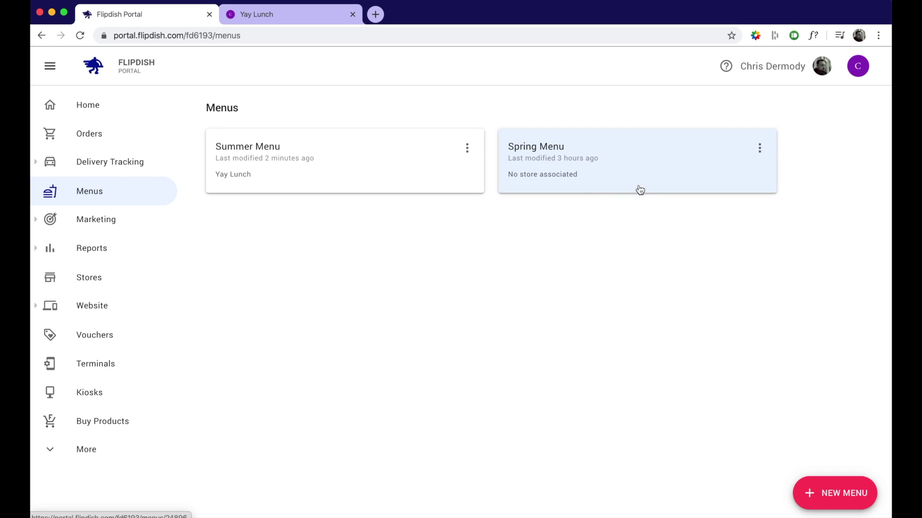
Step: Archive the Spring Menu from its card's options and confirm, leaving Summer Menu listed
{"action": "left_click", "coordinate": [761, 148]}
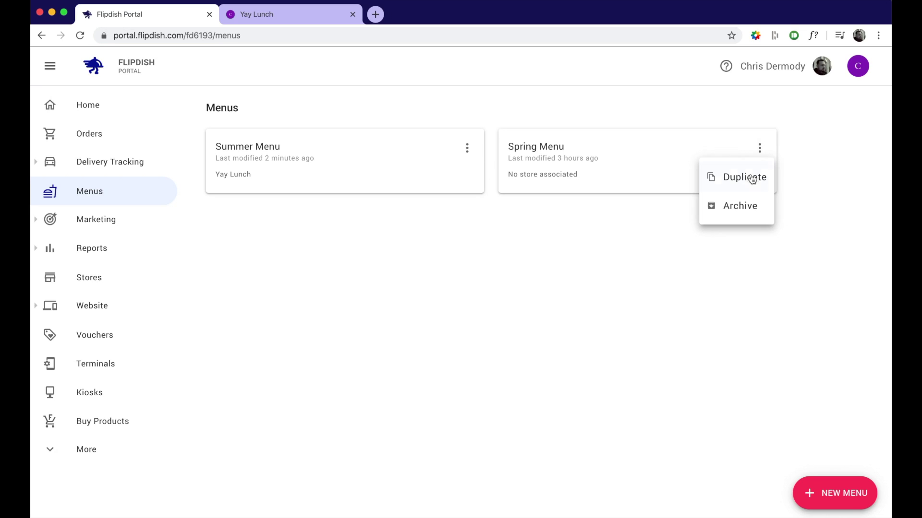
{"action": "left_click", "coordinate": [740, 206]}
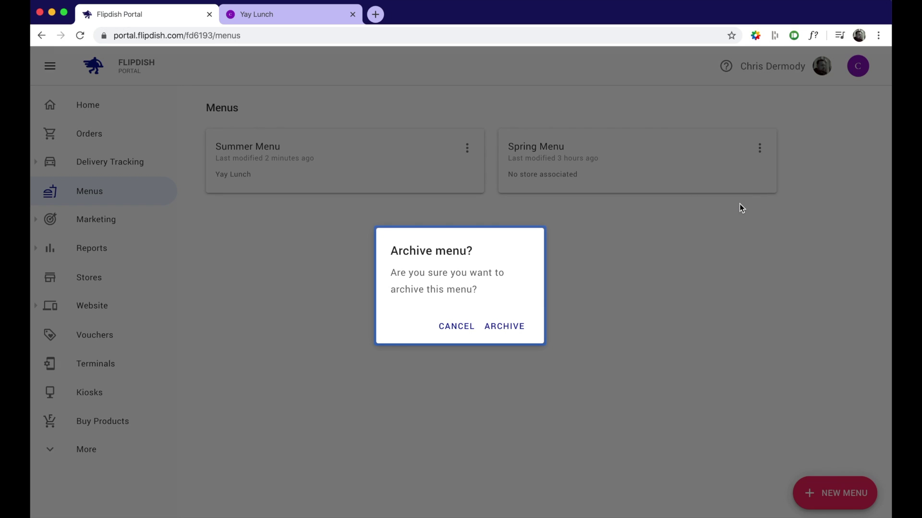
{"action": "left_click", "coordinate": [500, 325]}
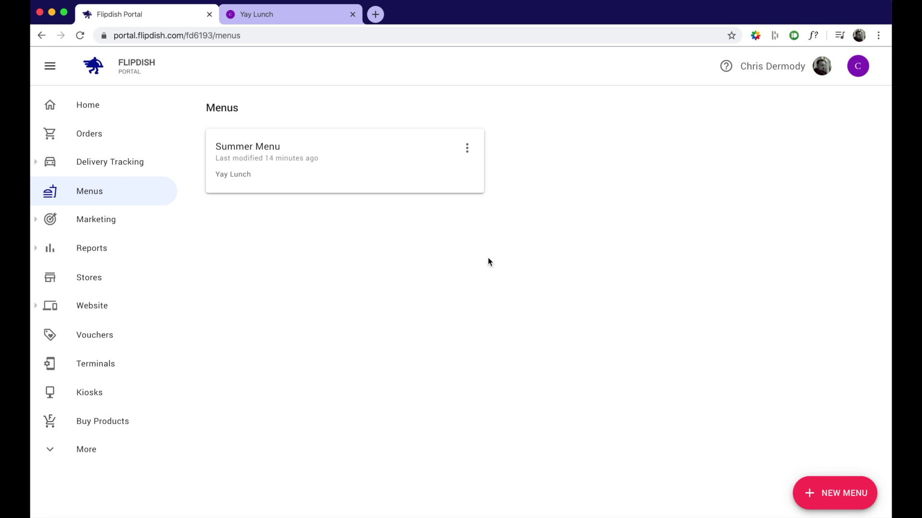
{"action": "left_click", "coordinate": [467, 148]}
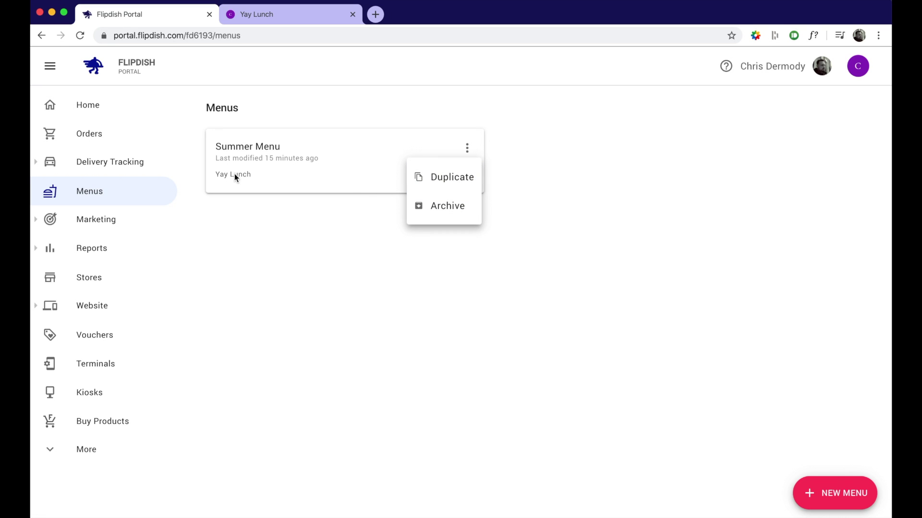
{"action": "left_click", "coordinate": [454, 207]}
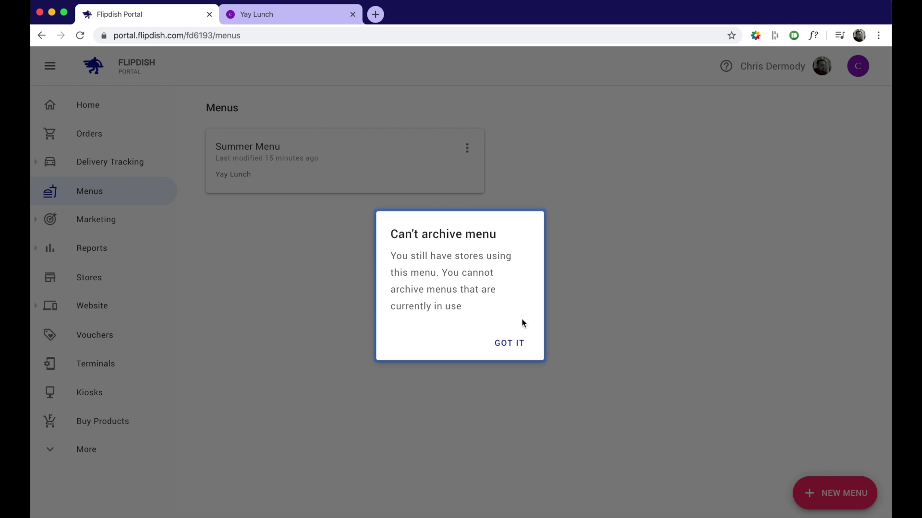
{"action": "left_click", "coordinate": [507, 343]}
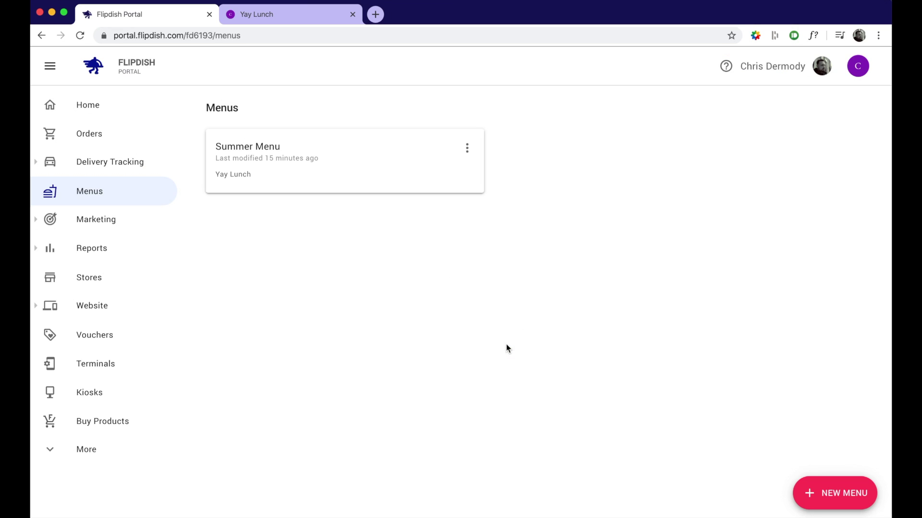